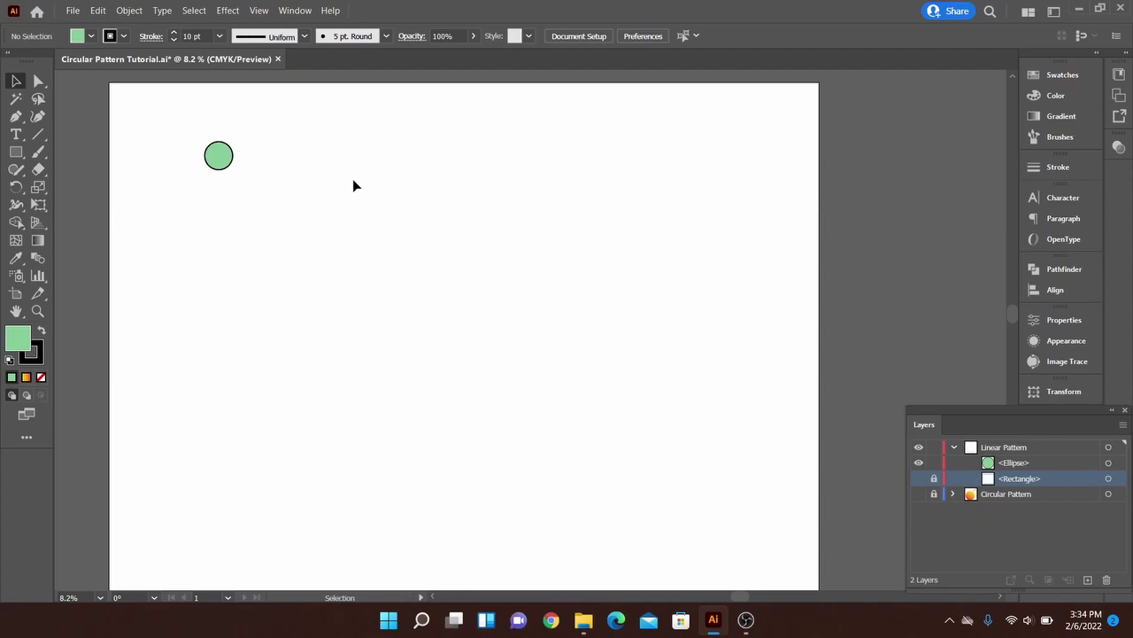
Copy the green circle straight down and repeat the transform to stack six circles.
left_click(227, 170)
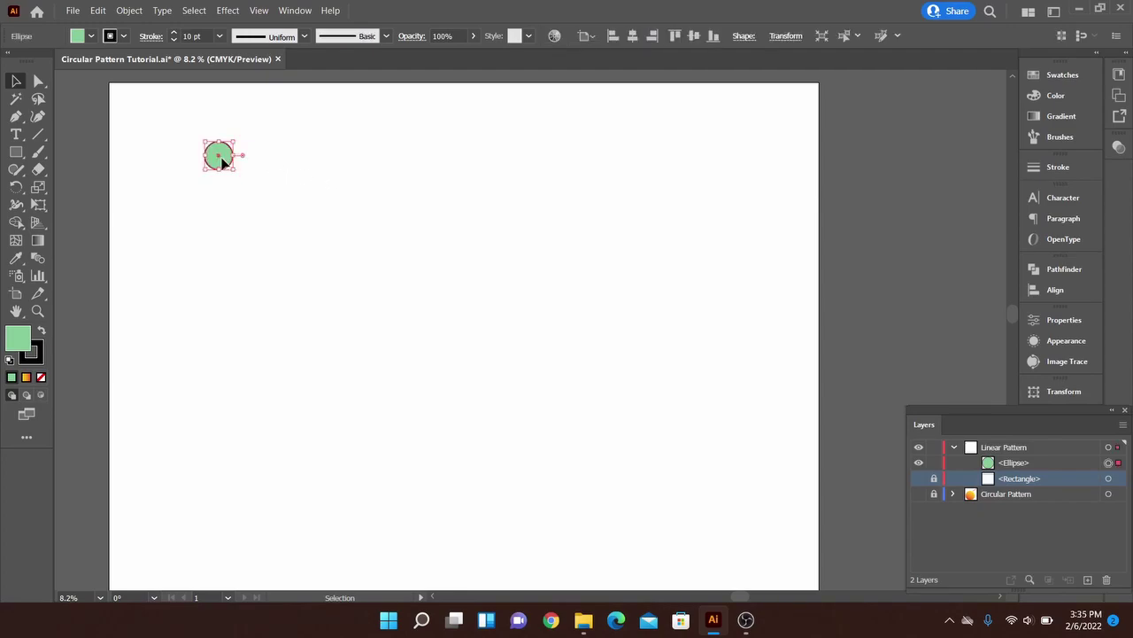
left_click_drag(220, 159, 218, 211)
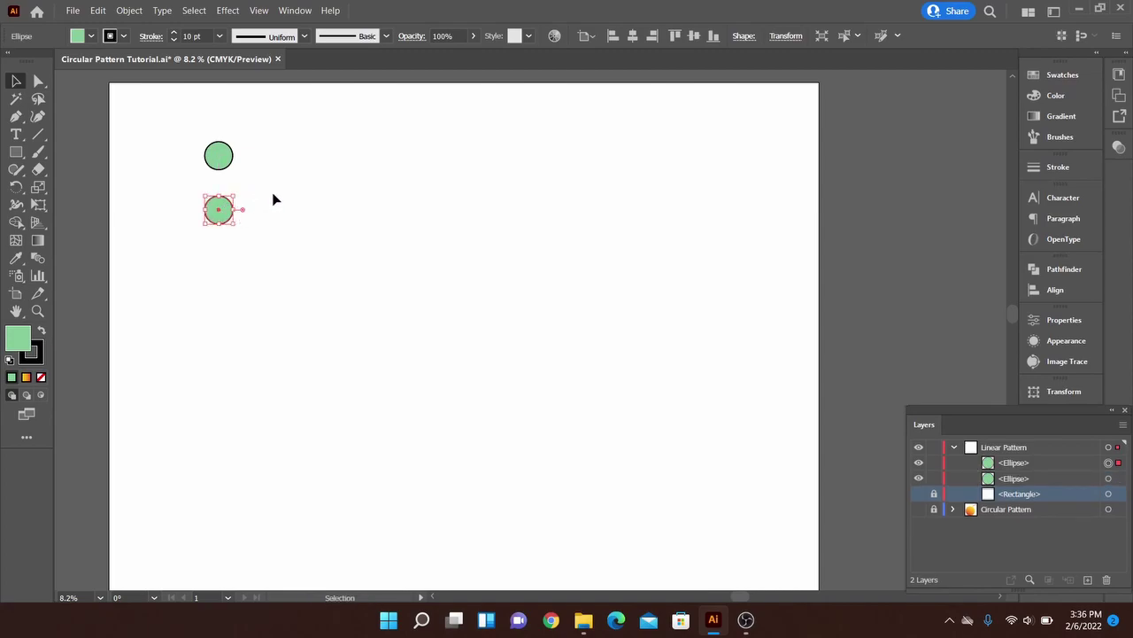
key("a")
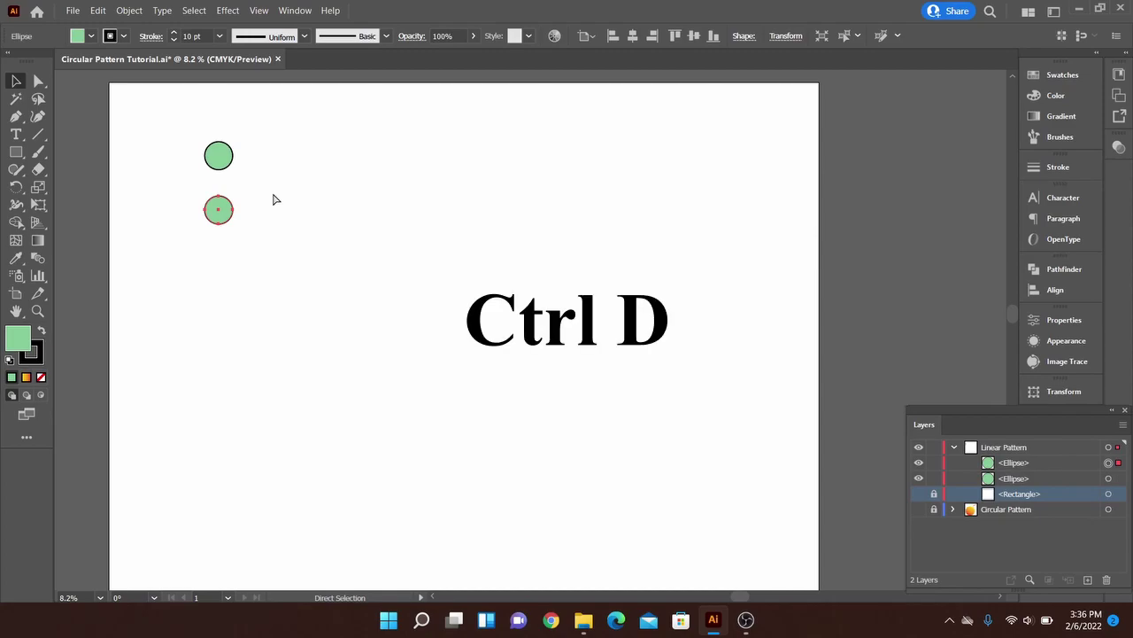
key("ctrl+d")
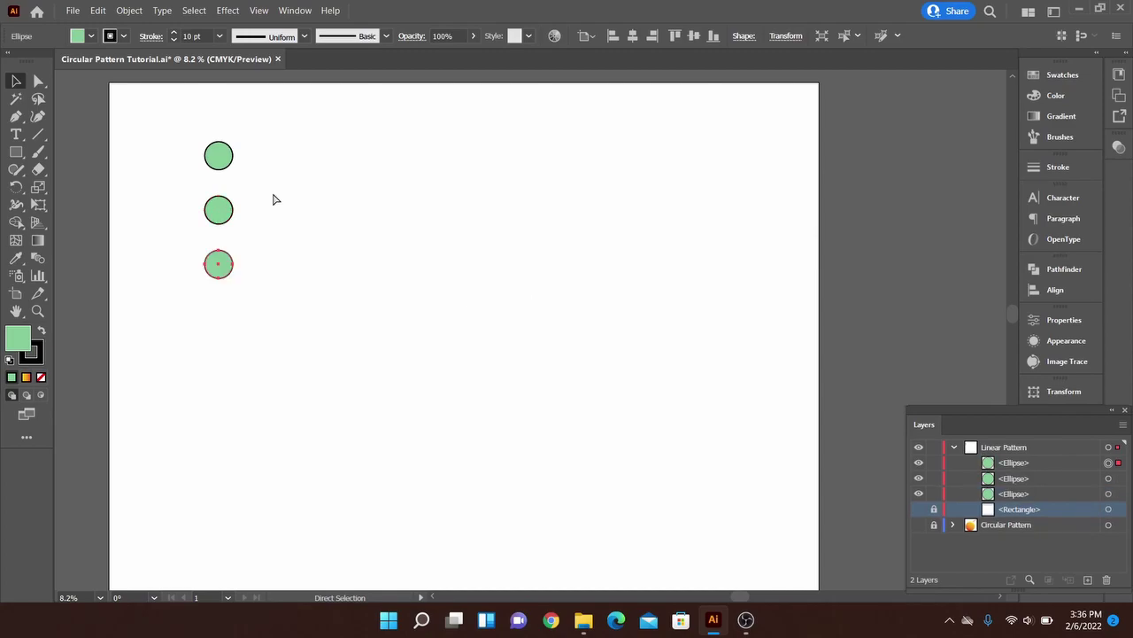
key("ctrl+d")
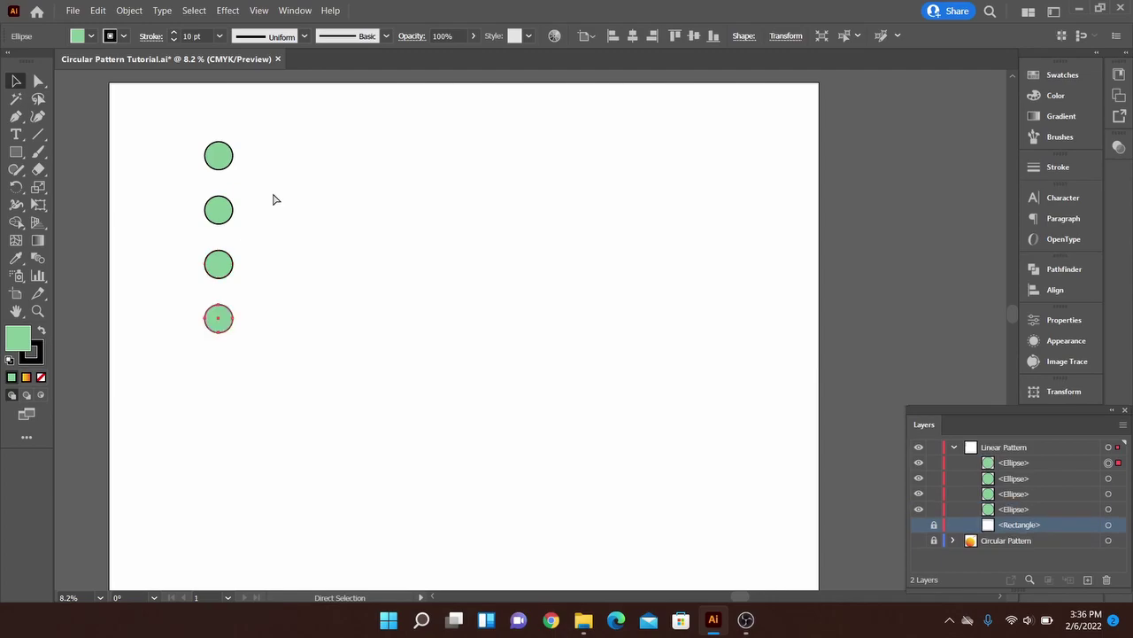
key("ctrl+d")
key("ctrl+d")
key("v")
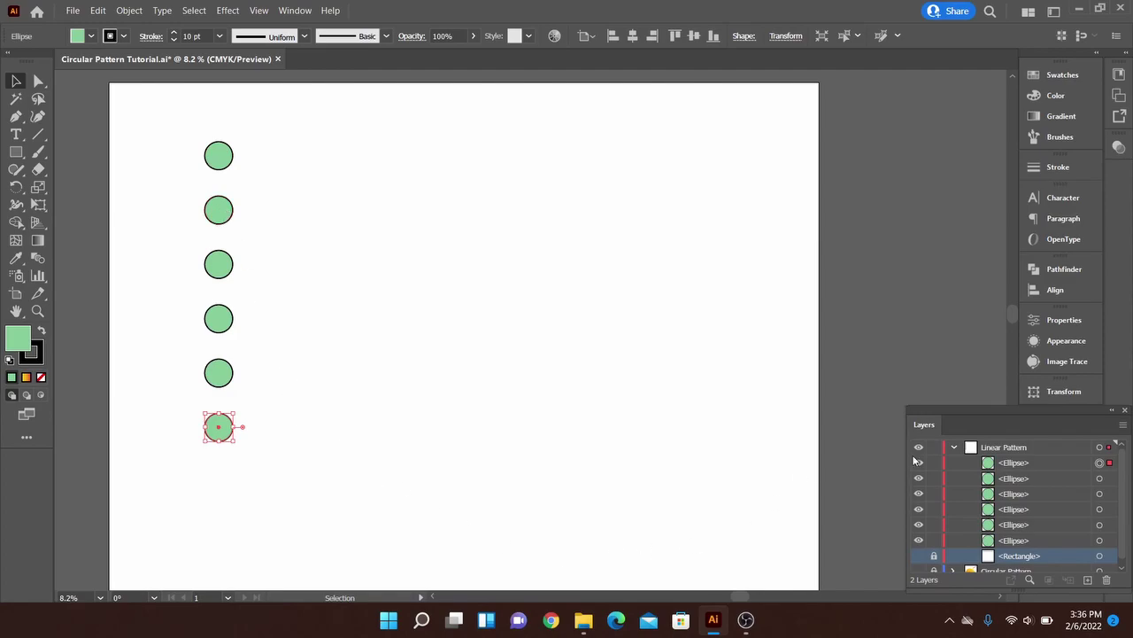
Show the black-outlined rectangle and delete the lower five circles.
left_click(919, 554)
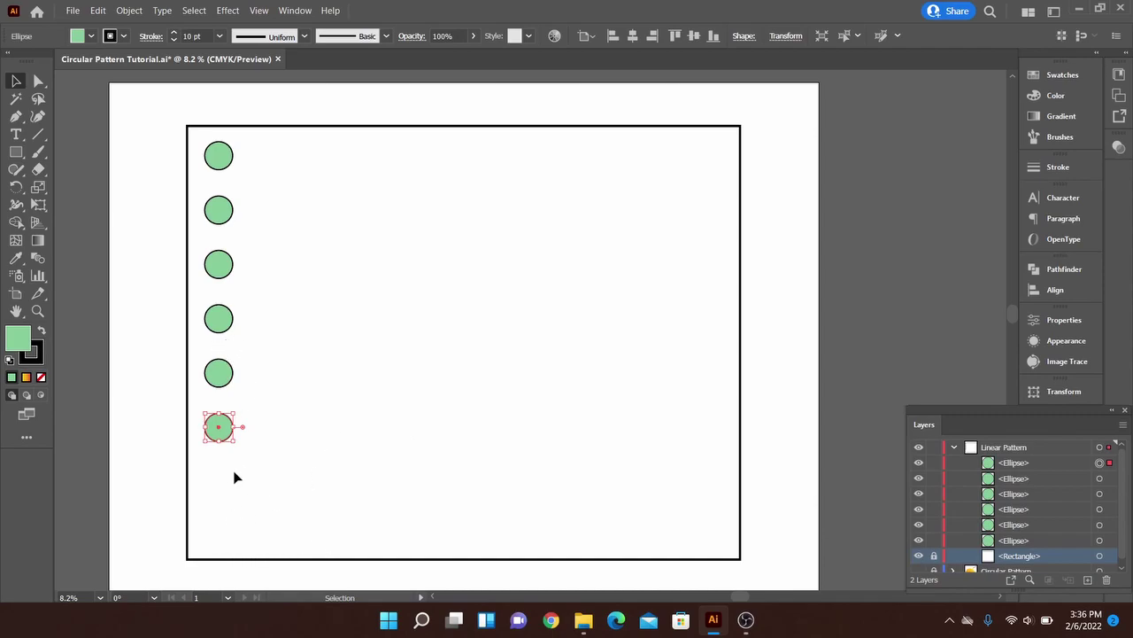
left_click_drag(206, 443, 232, 193)
key("Delete")
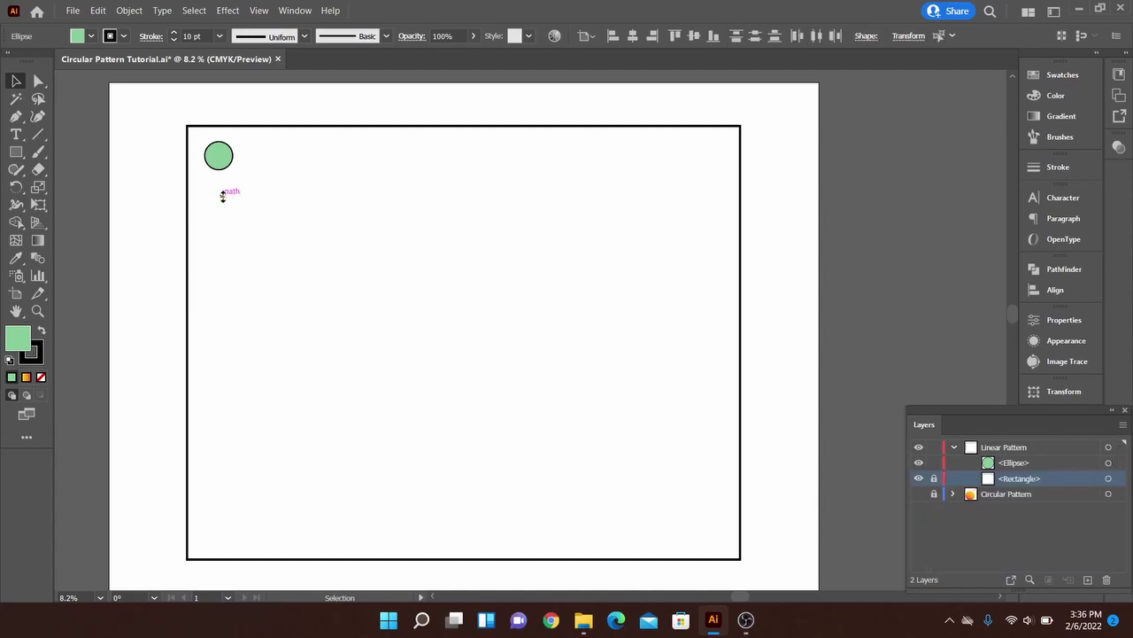
Copy the top circle straight down to the rectangle's bottom.
left_click(223, 157)
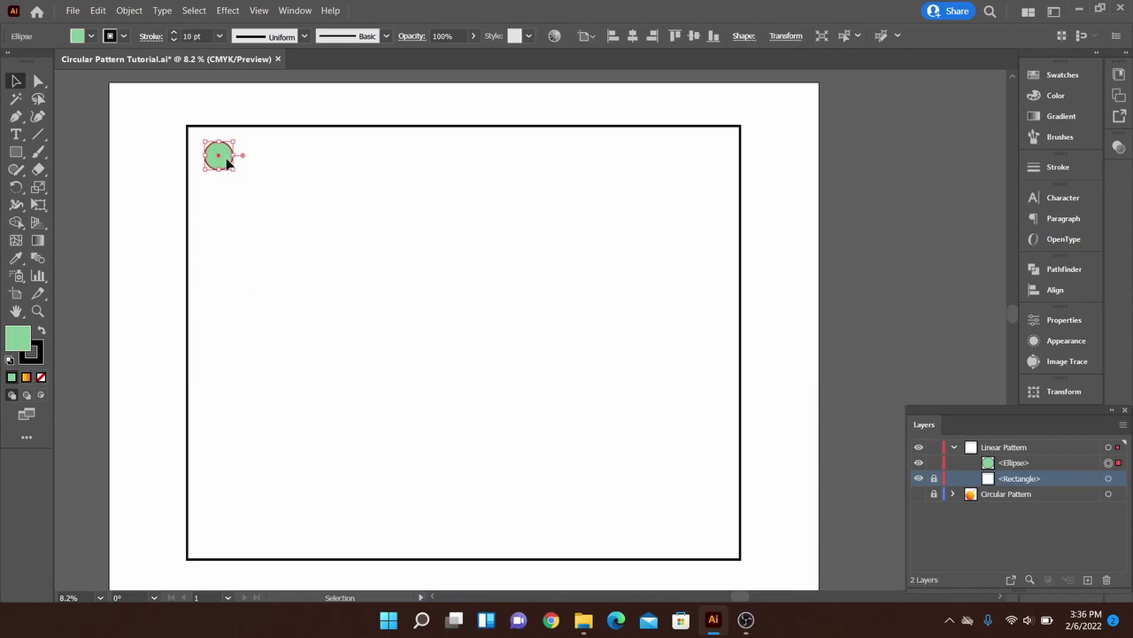
left_click_drag(227, 162, 222, 531)
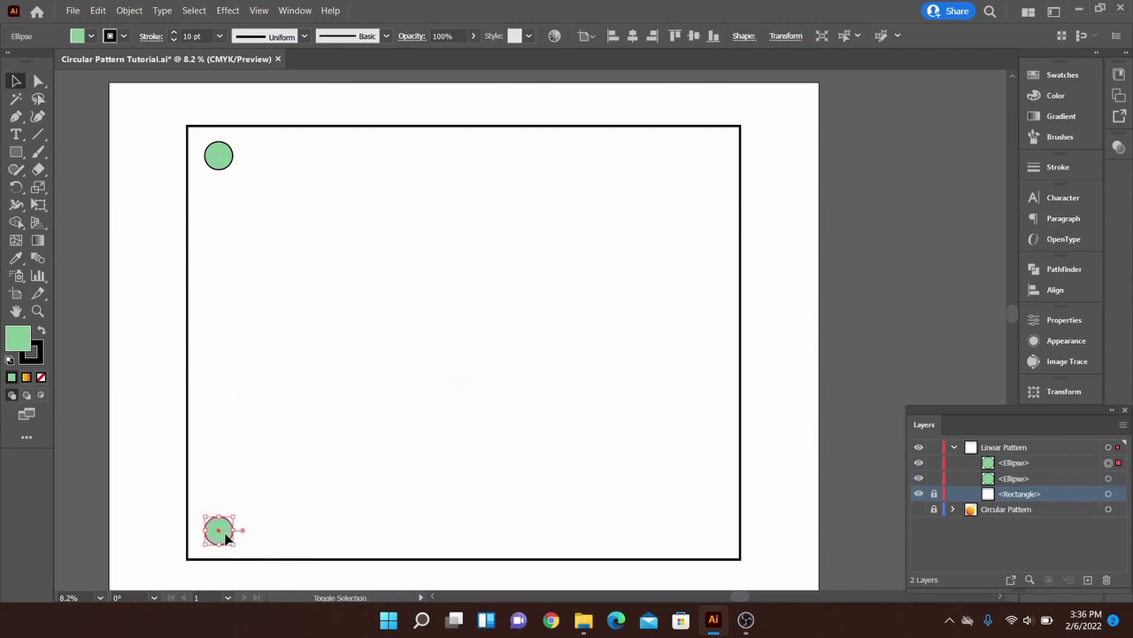
left_click(268, 434)
Copy the top circle just below itself and repeat, stacking seven circles down from the top.
left_click(220, 156)
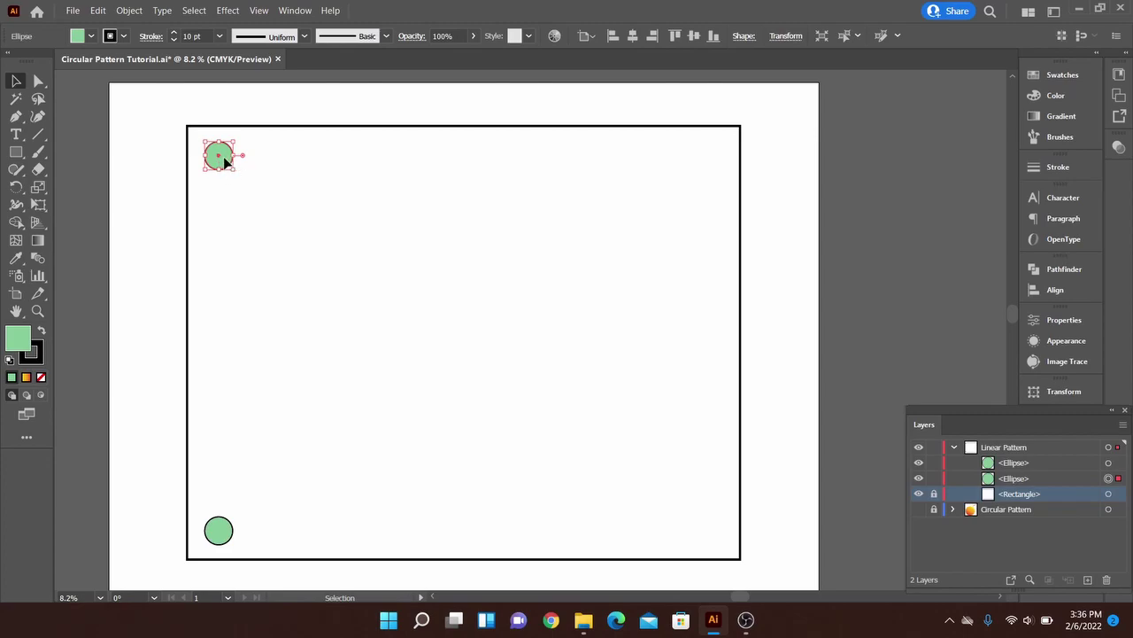
left_click_drag(226, 162, 226, 196)
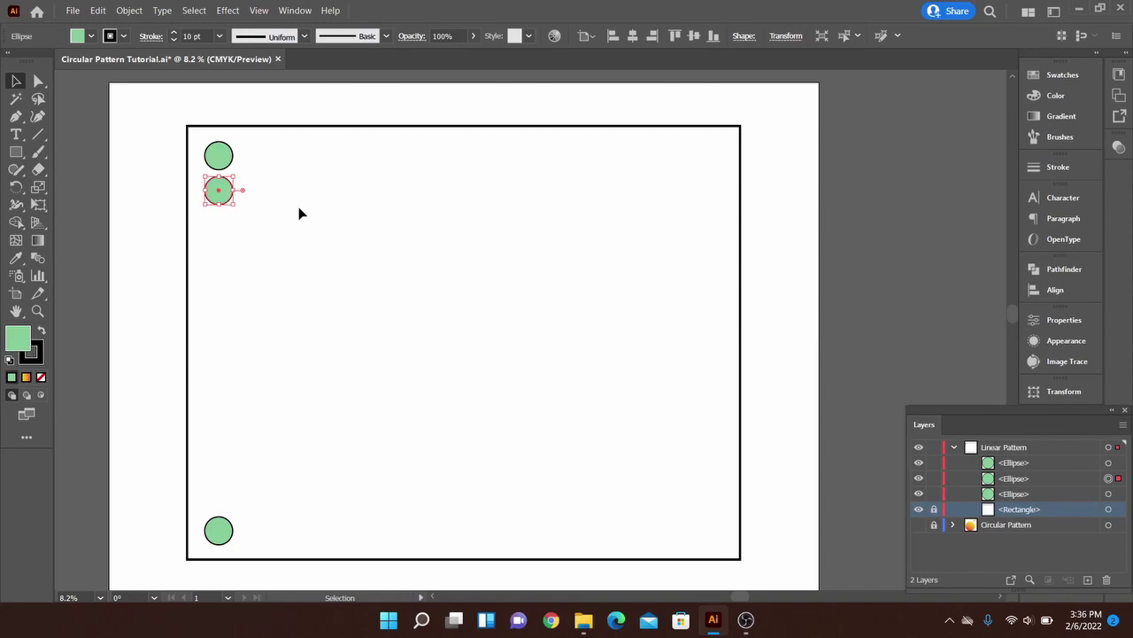
key("ctrl+d")
key("ctrl+d")
key("ctrl+d")
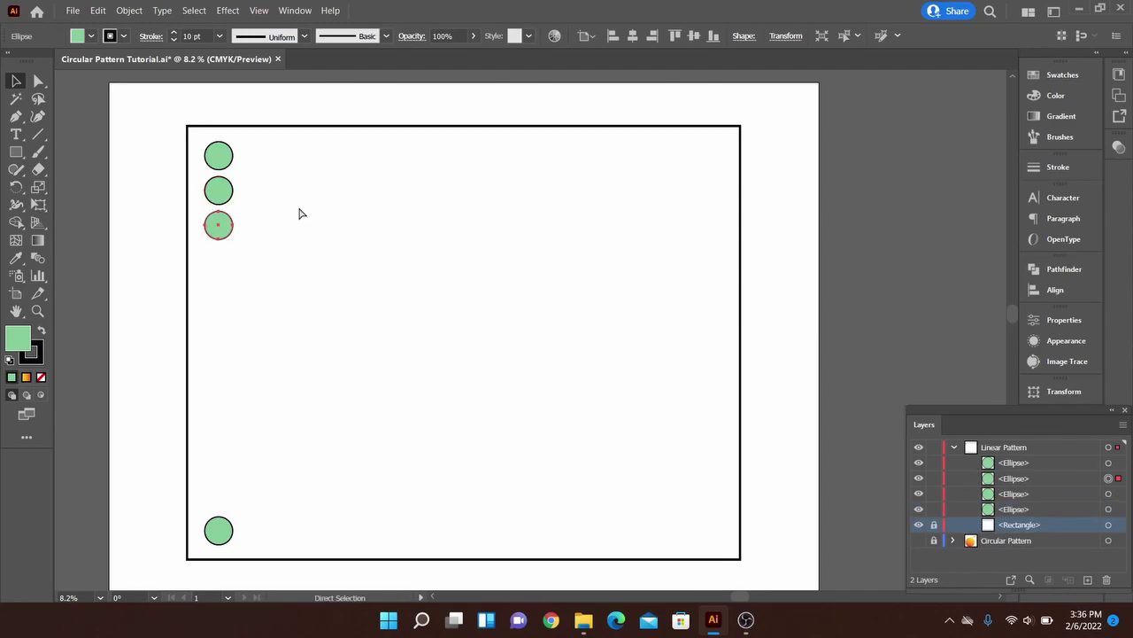
key("ctrl+d")
key("ctrl+d")
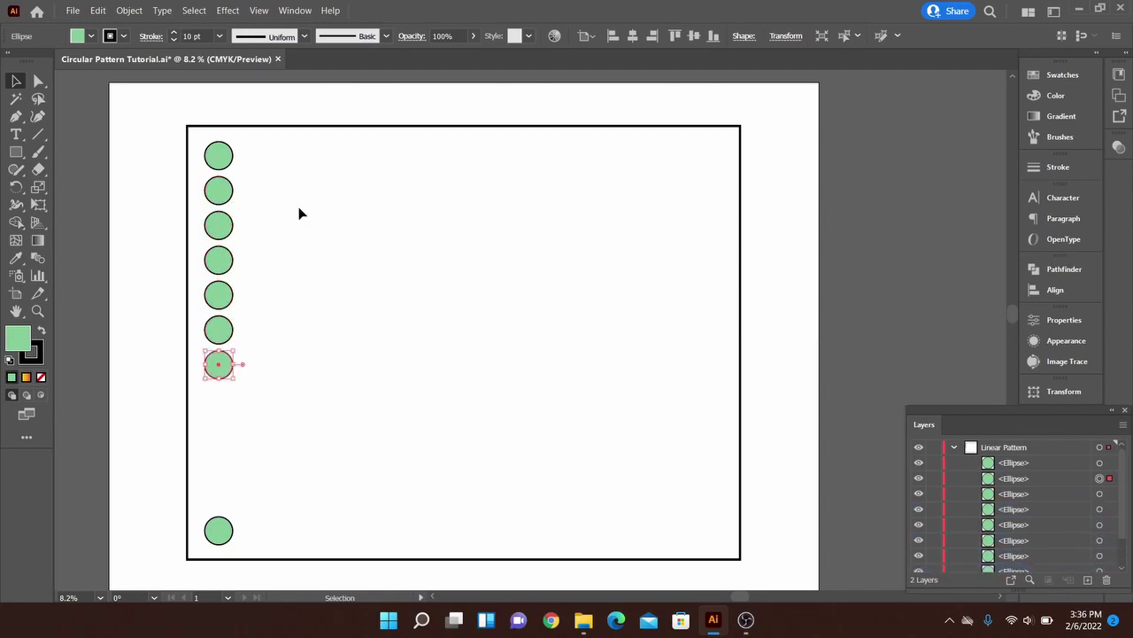
left_click(299, 209)
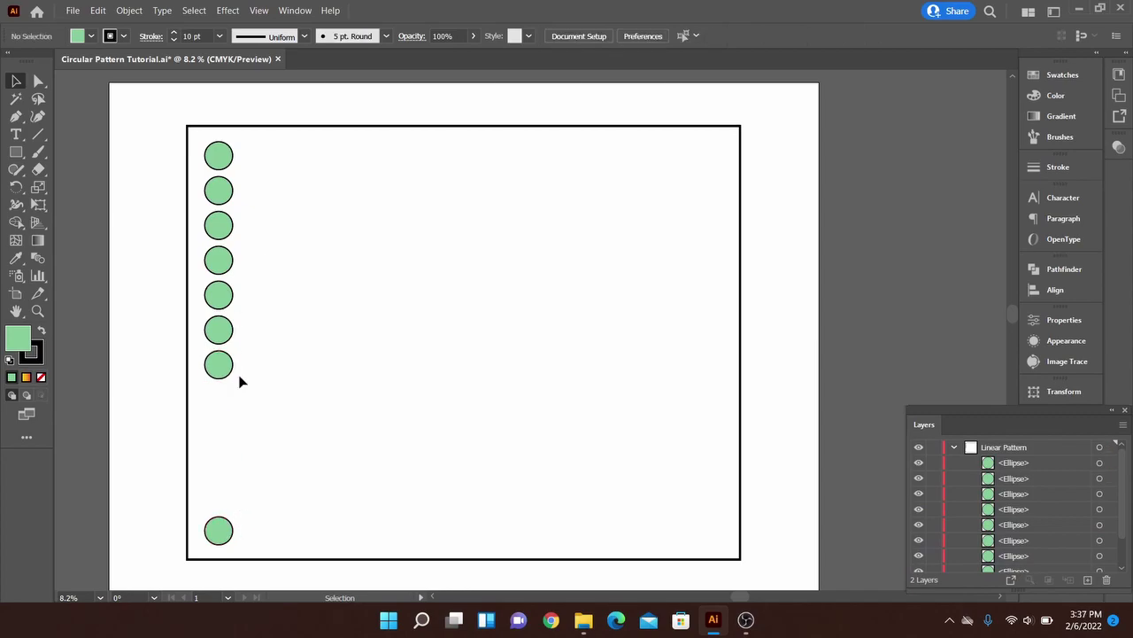
Vertically distribute the eight circles by center, aligned to the selection rather than the artboard.
left_click_drag(328, 522, 212, 159)
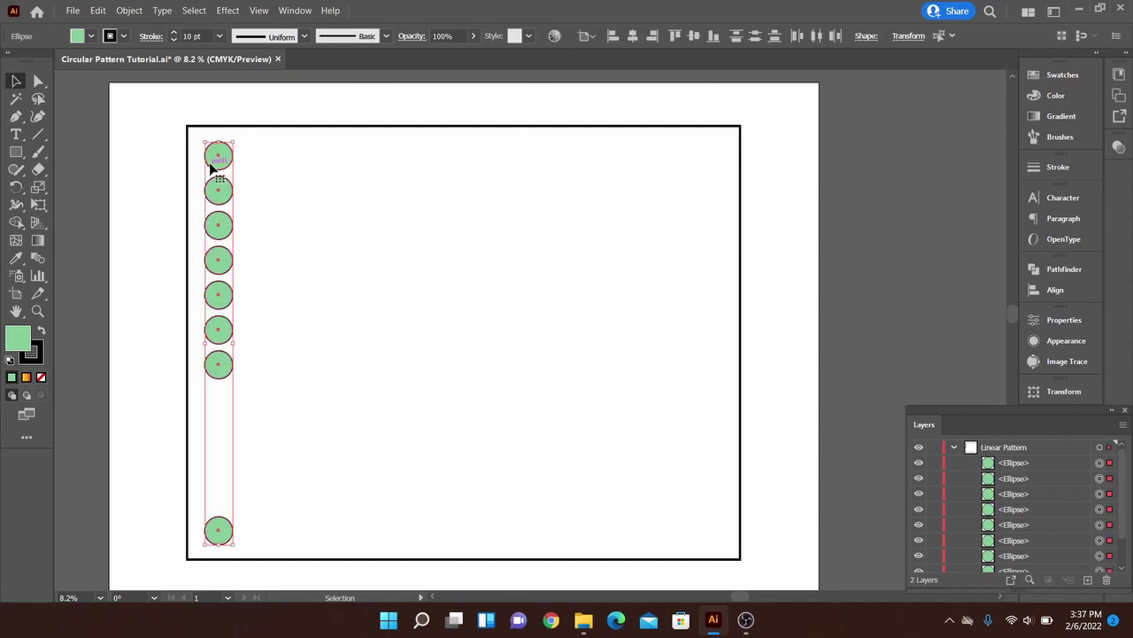
left_click(1037, 290)
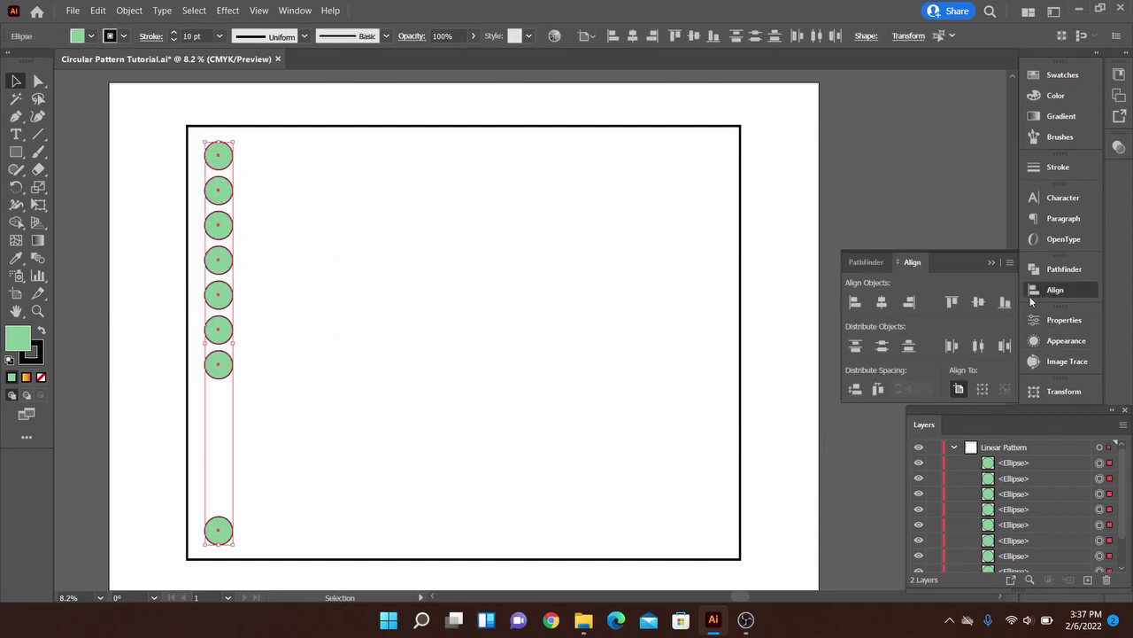
left_click(882, 346)
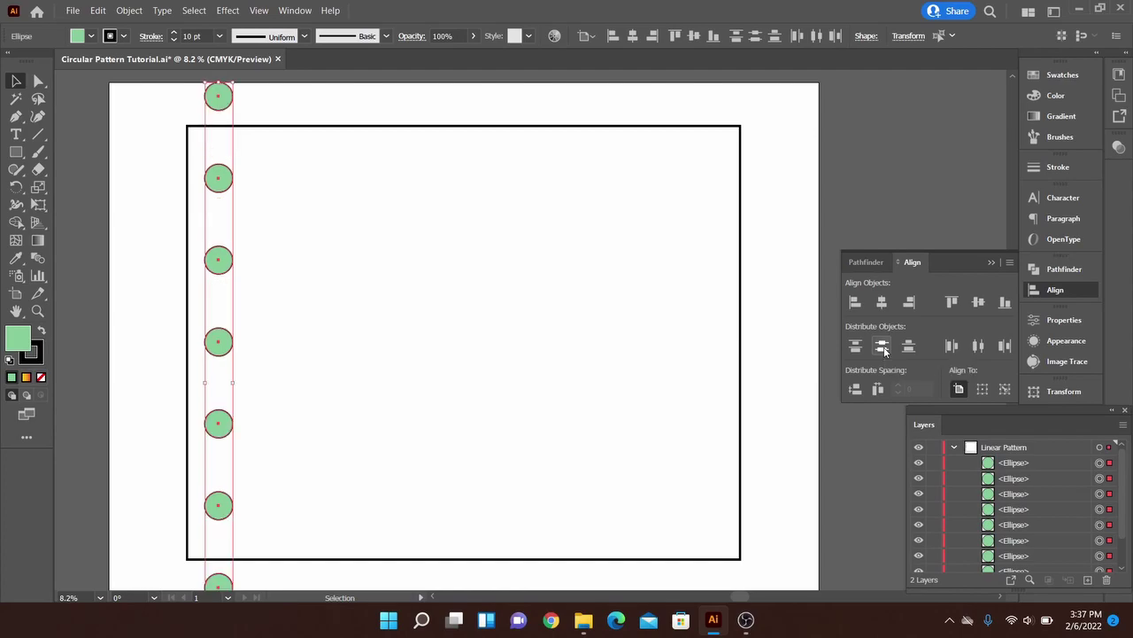
key("ctrl+z")
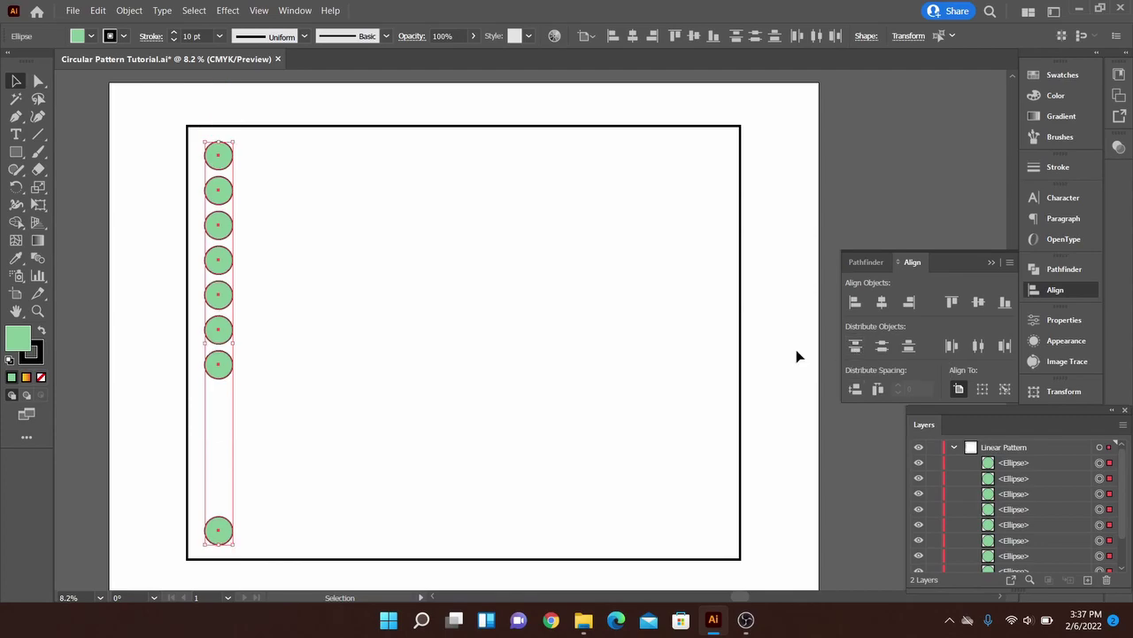
left_click(982, 391)
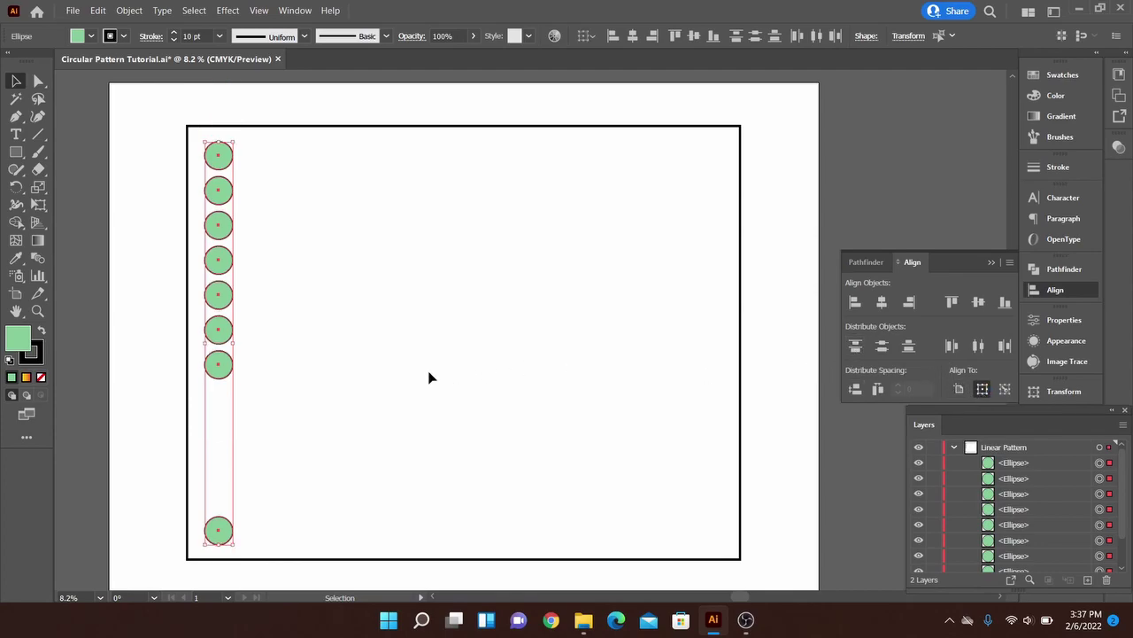
left_click(882, 346)
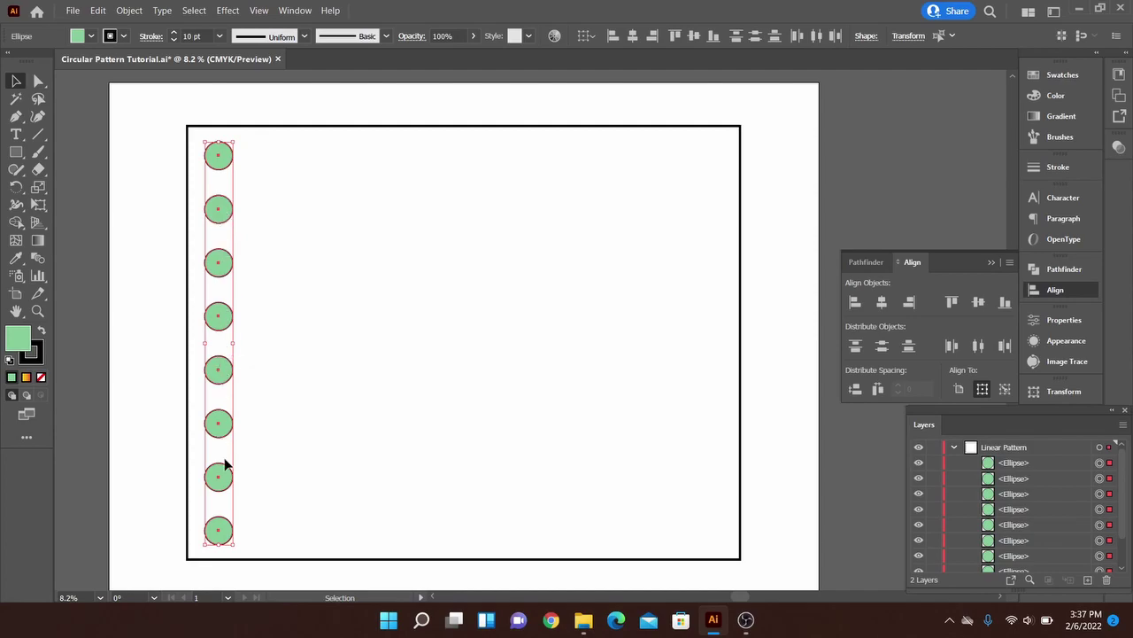
Close the Align panel and group the eight circles into one column group.
left_click(334, 426)
left_click(992, 263)
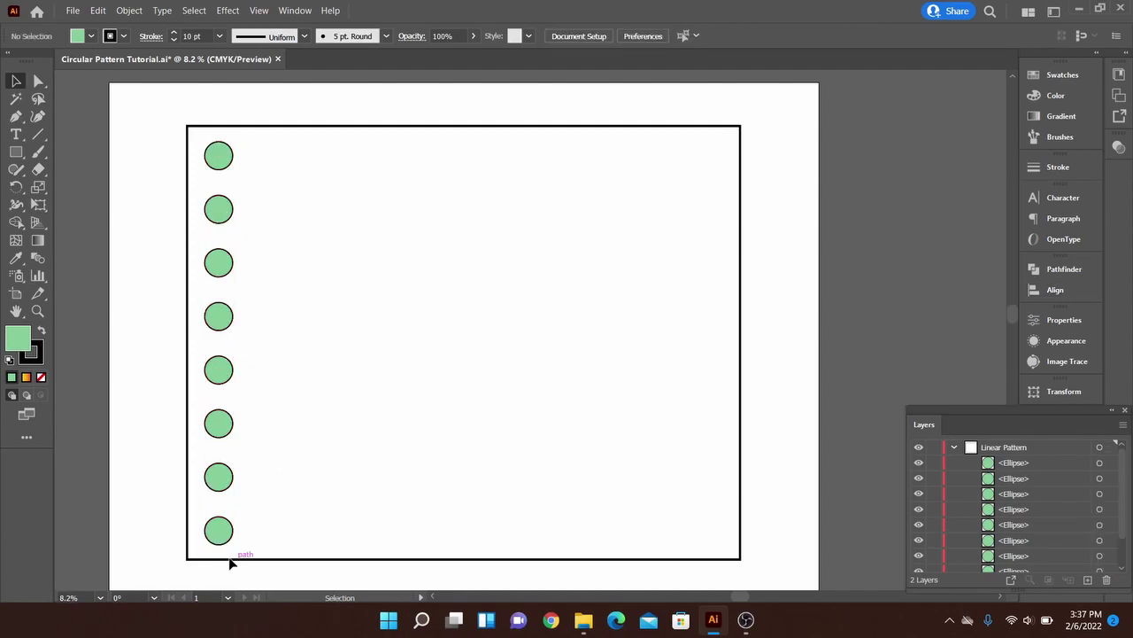
left_click_drag(271, 524, 220, 150)
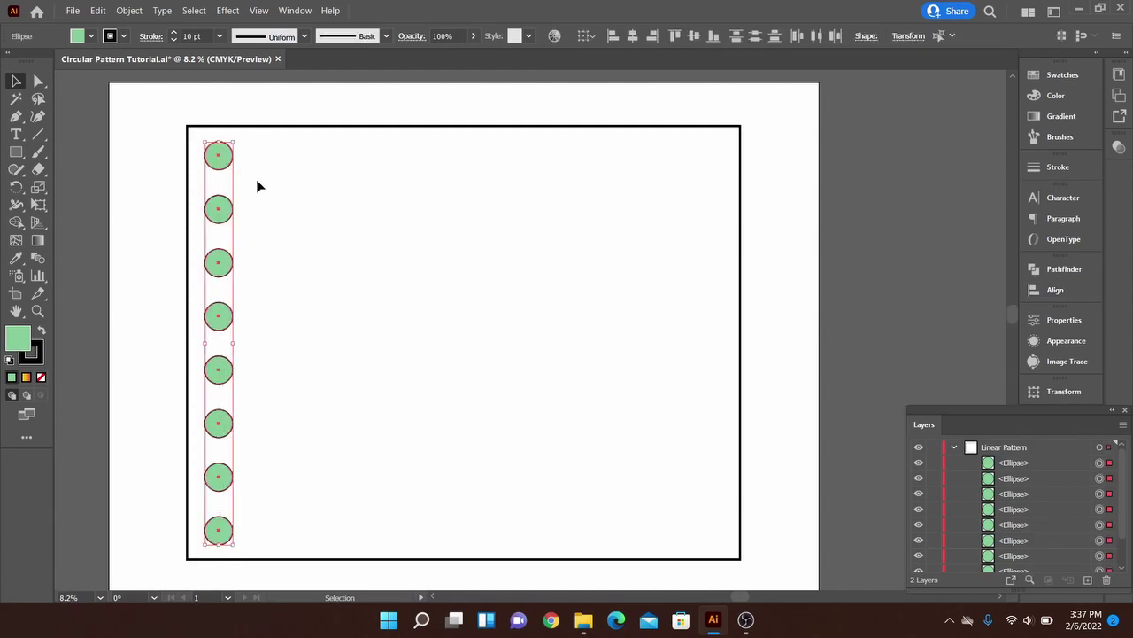
right_click(257, 183)
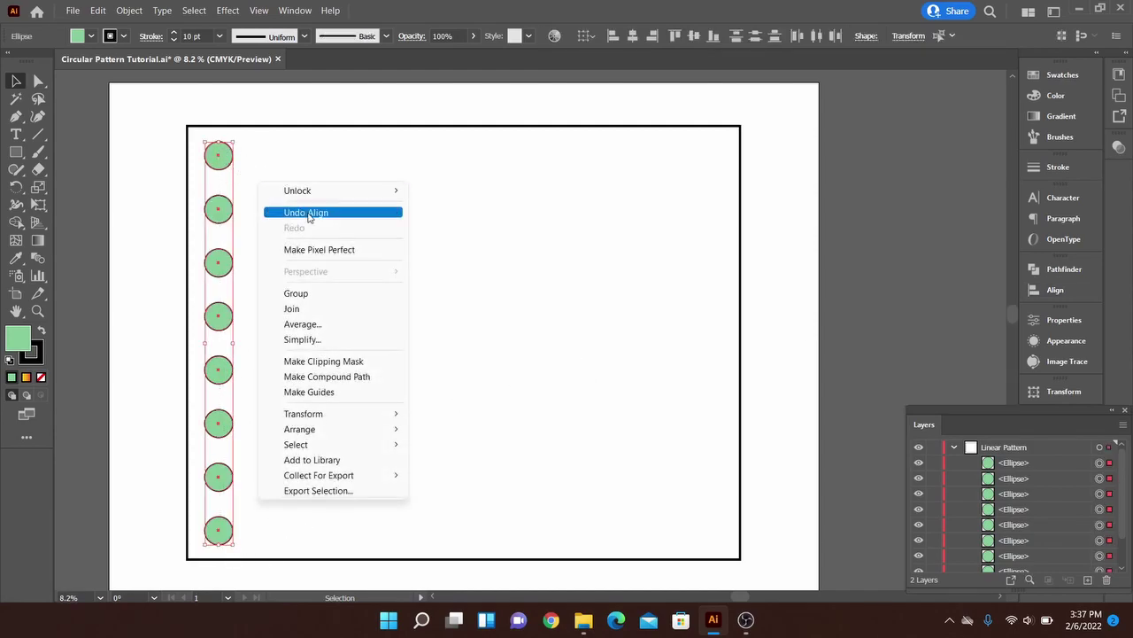
left_click(329, 297)
left_click(857, 483)
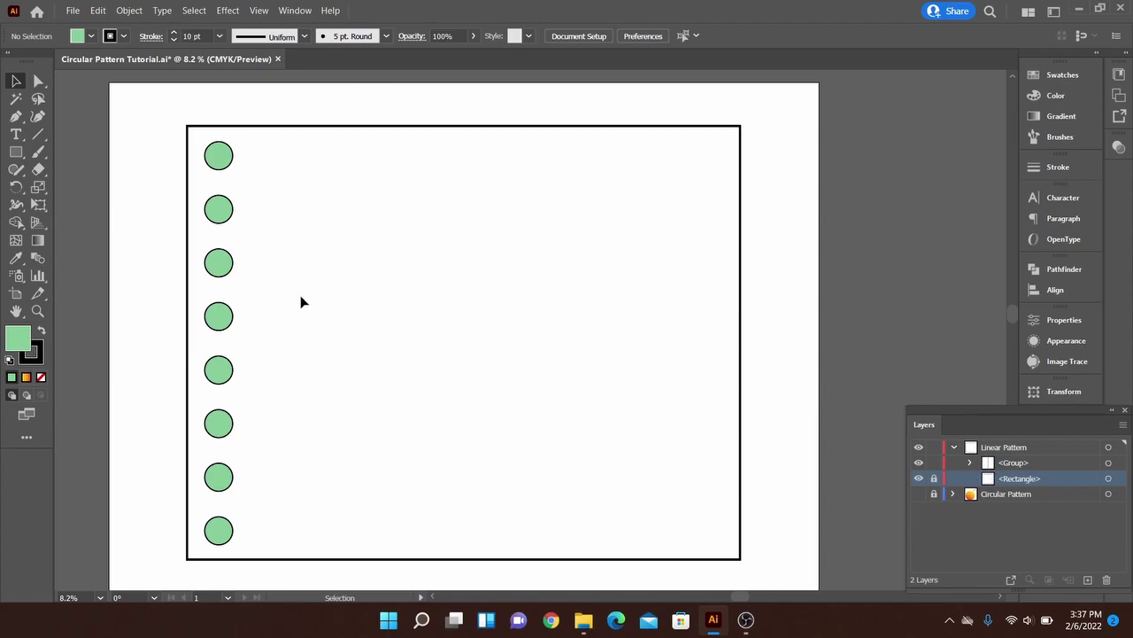
Copy the column group to the right and use Transform Again twice for more columns.
left_click(220, 157)
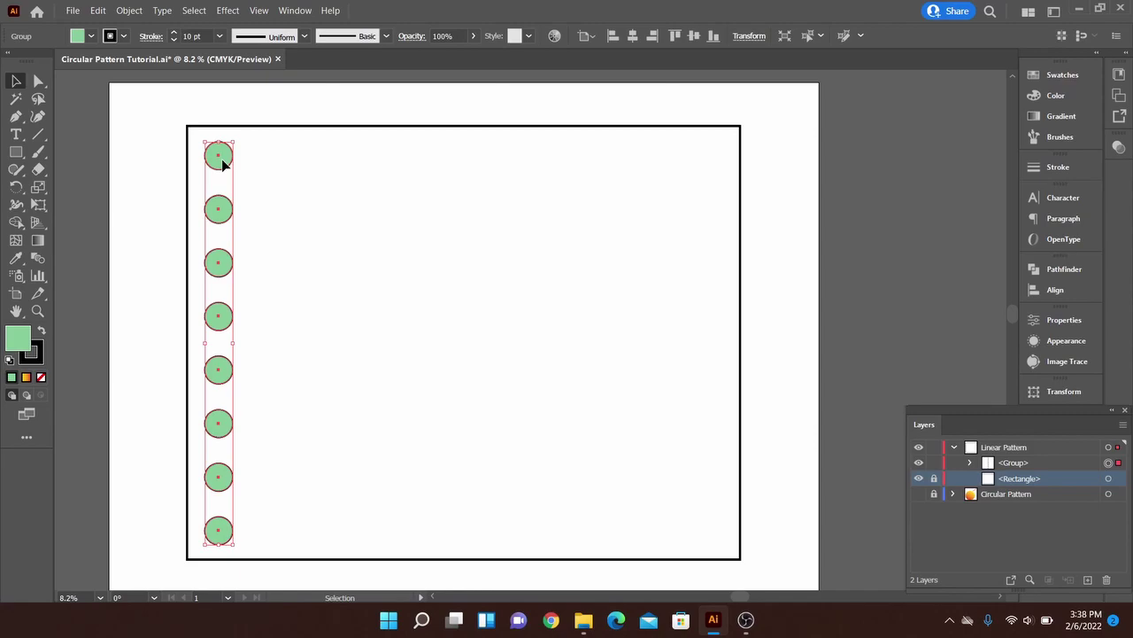
left_click_drag(223, 164, 275, 168)
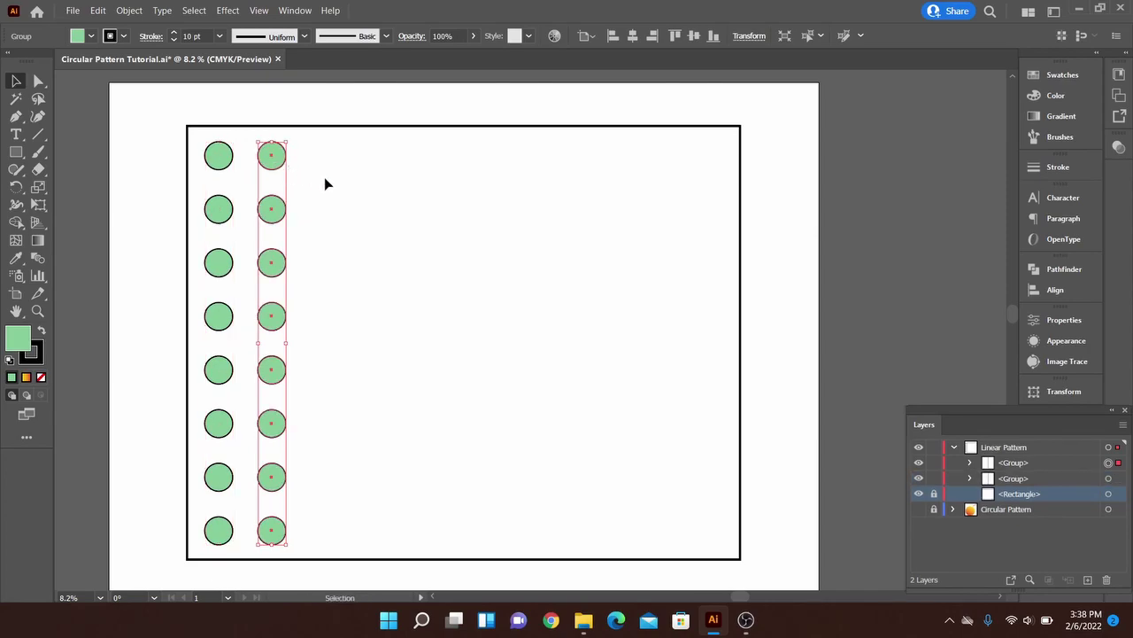
key("ctrl+d")
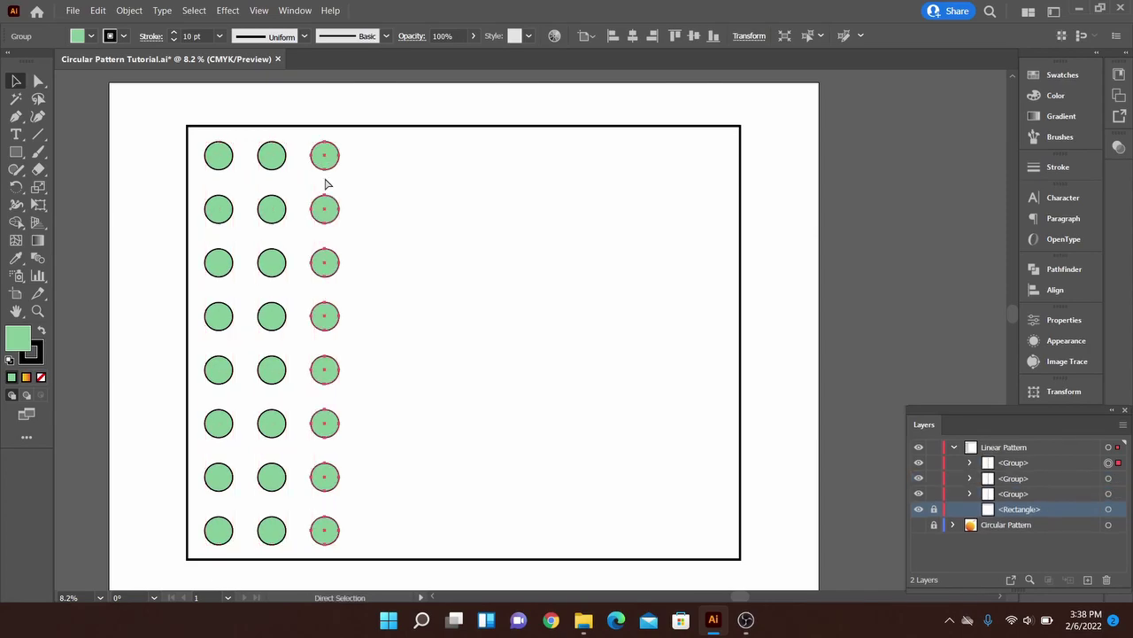
key("ctrl+d")
key("ctrl+d")
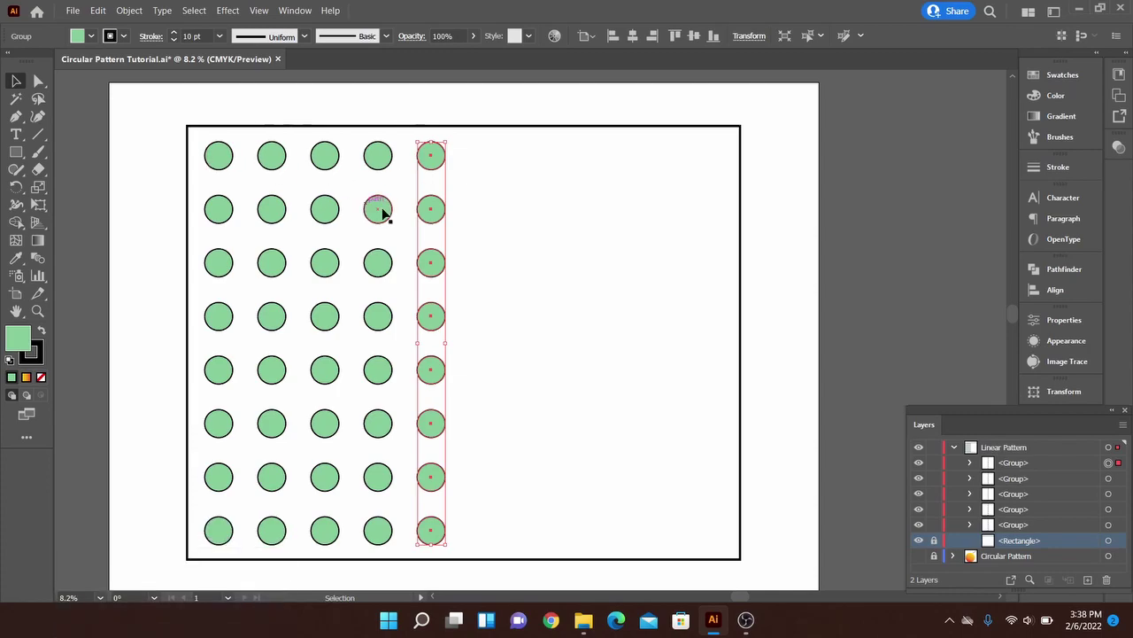
Undo the extra columns, delete the second column, and copy the first column to the rectangle's right edge.
key("ctrl+z")
key("ctrl+z")
key("ctrl+z")
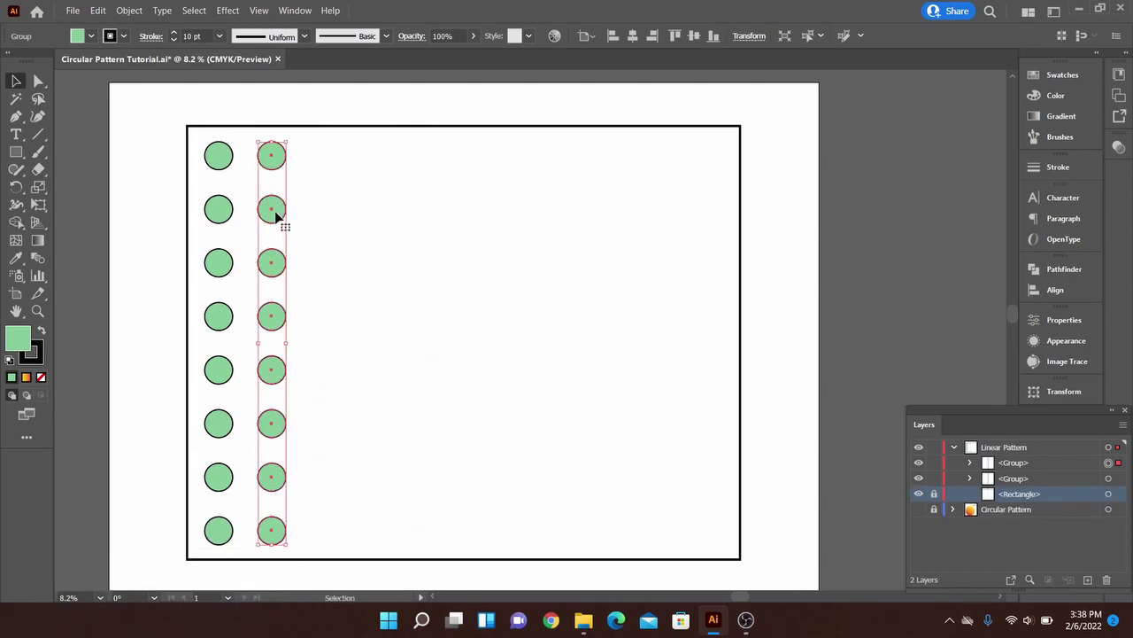
left_click(282, 212, "shift")
left_click(284, 216, "shift")
left_click(284, 212, "shift")
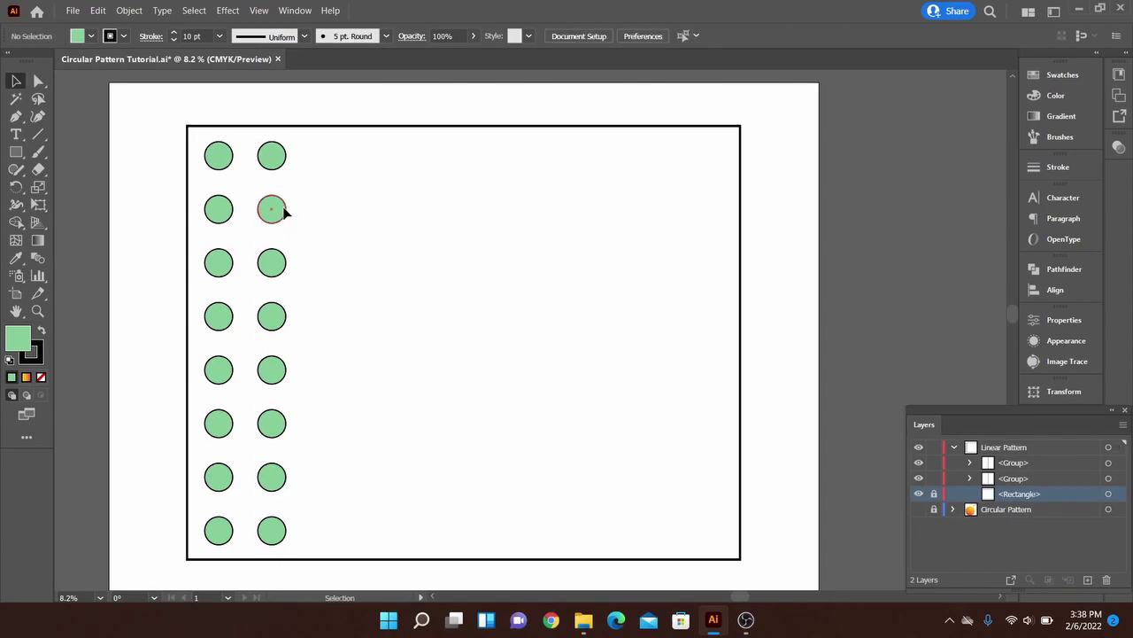
left_click(281, 211)
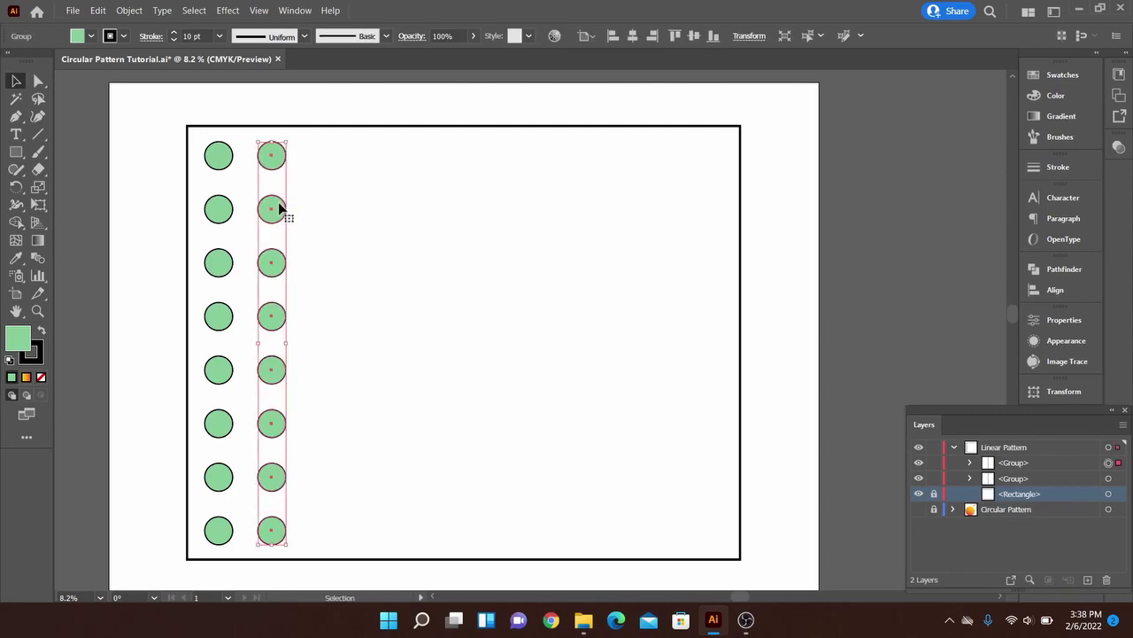
key("Delete")
left_click(226, 212)
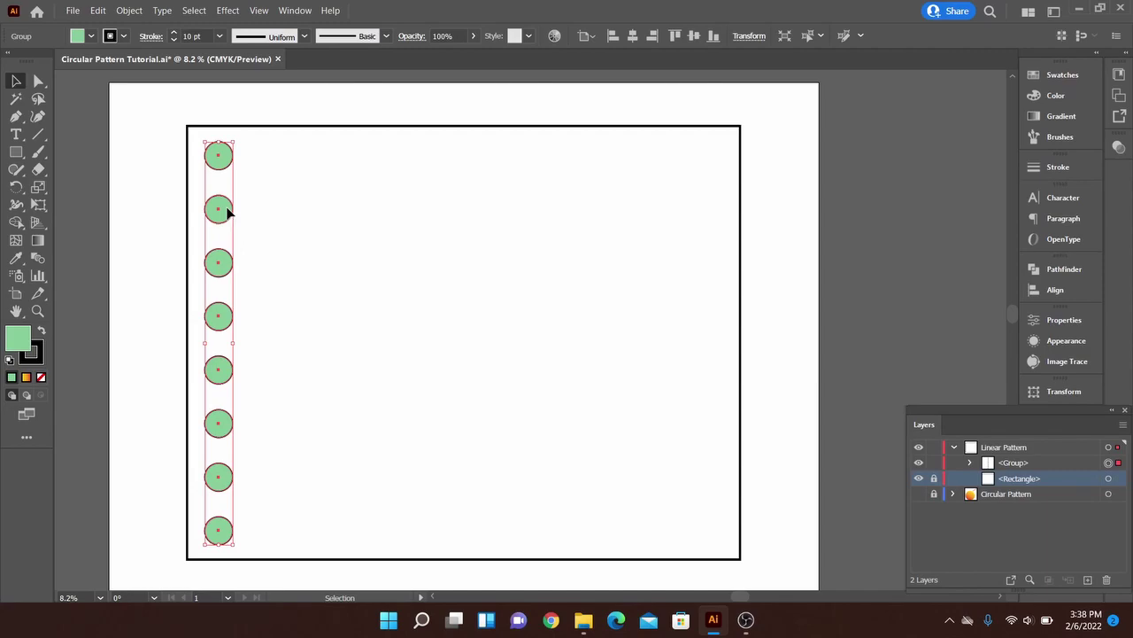
left_click_drag(227, 211, 718, 213)
Copy the left column a short step right and repeat to add more columns beside it.
left_click(229, 212)
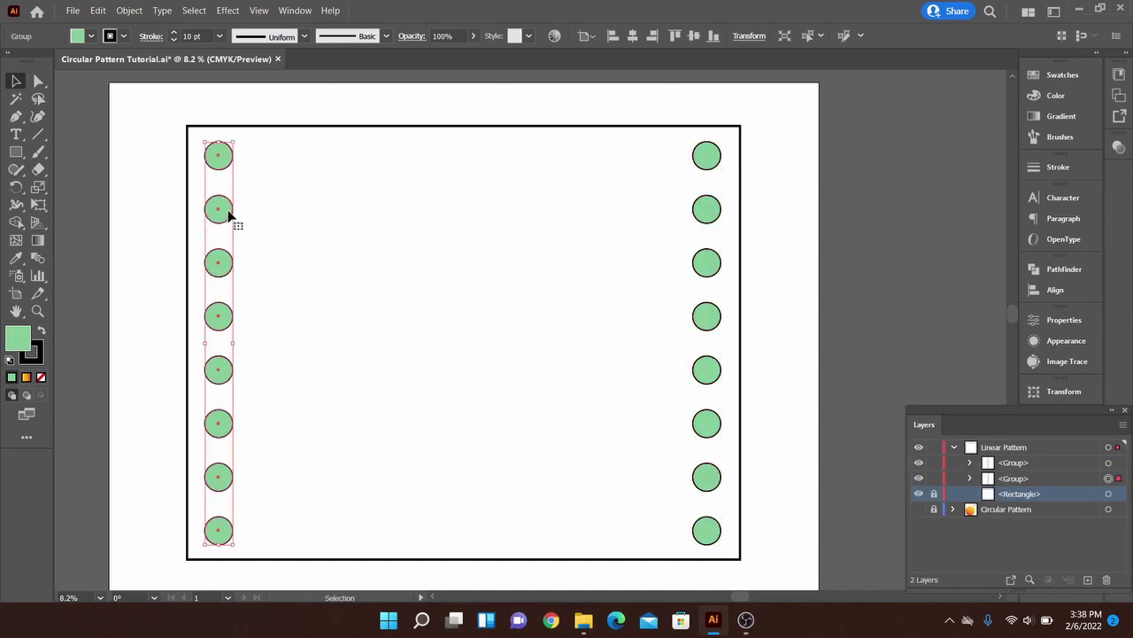
left_click_drag(227, 215, 273, 213)
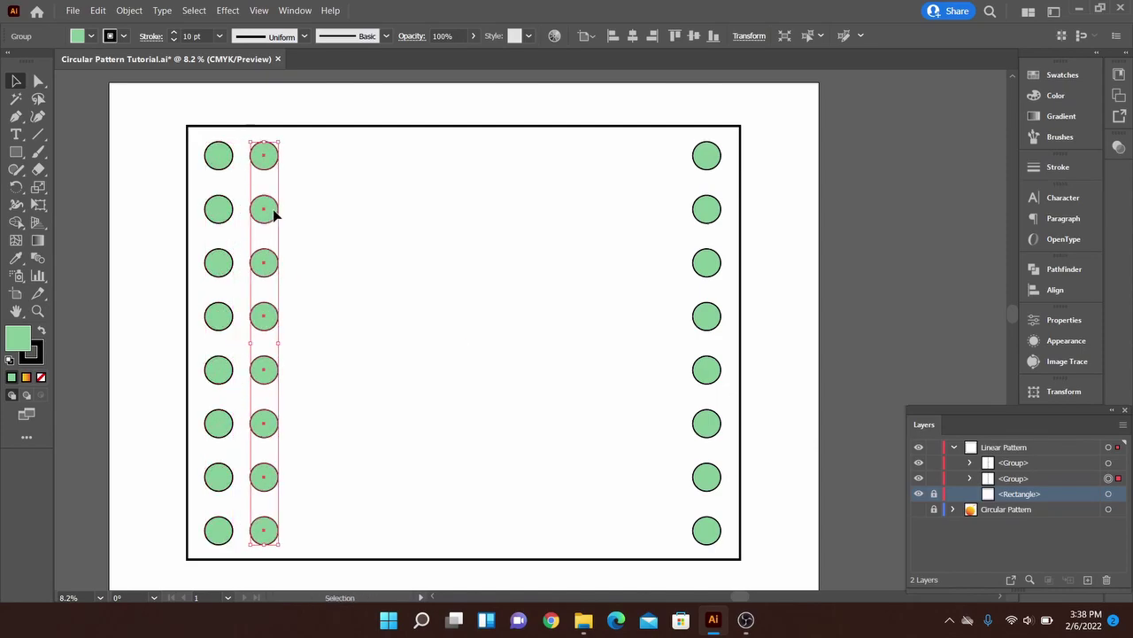
key("ctrl+d")
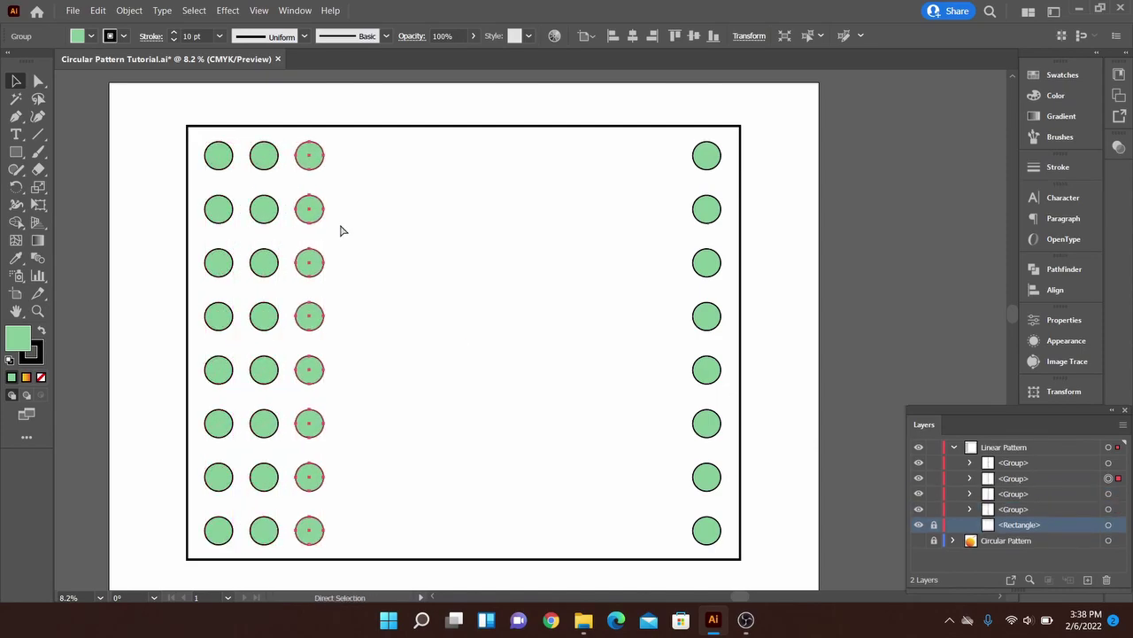
key("ctrl+d")
key("ctrl+d")
key("ctrl+d")
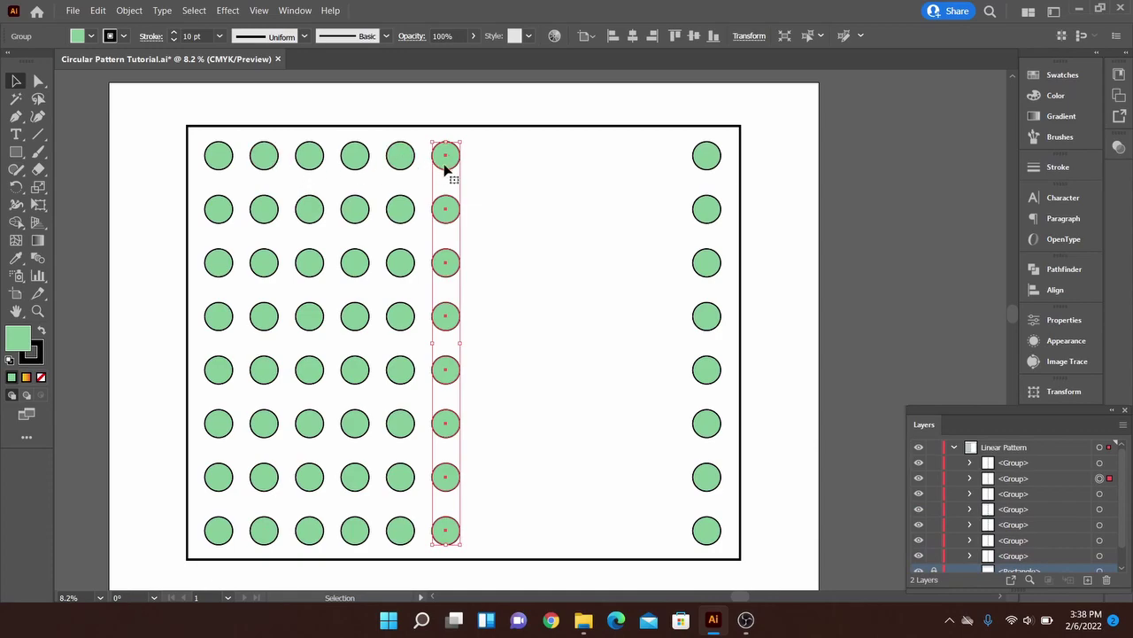
left_click(592, 301)
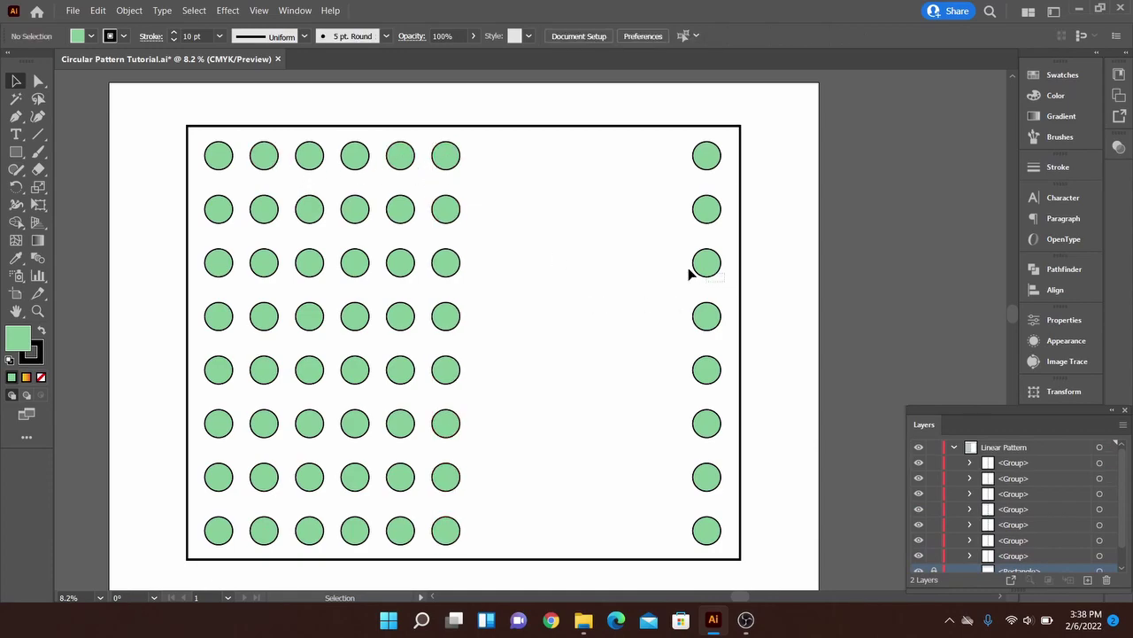
Apply Horizontal Distribute Center to all seven selected column groups across the rectangle.
left_click_drag(696, 250, 226, 255)
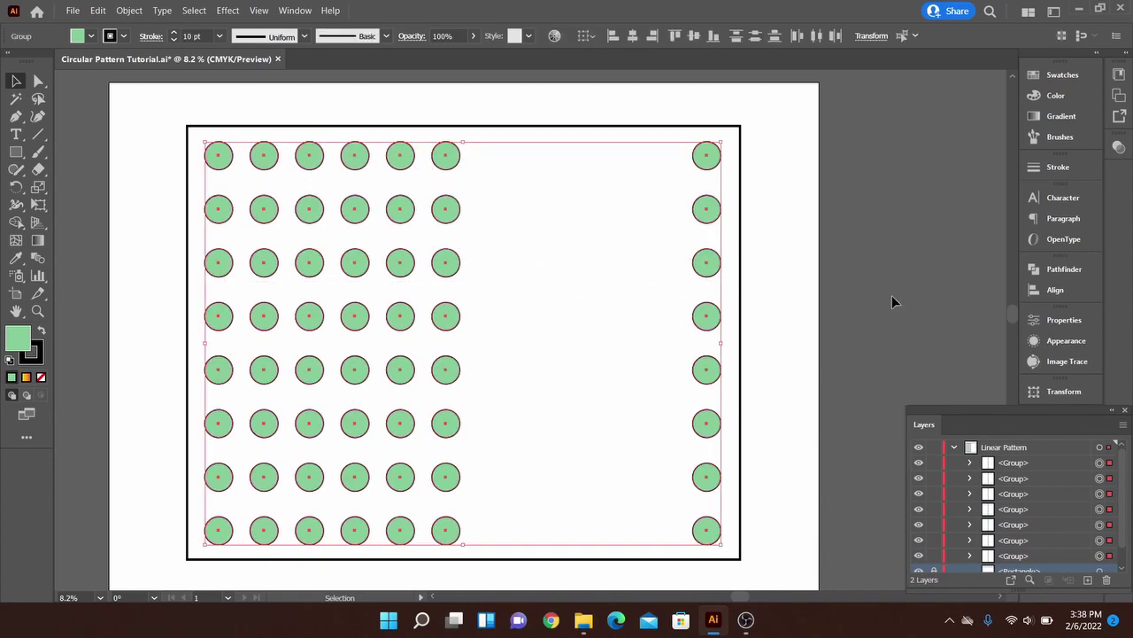
left_click(1051, 294)
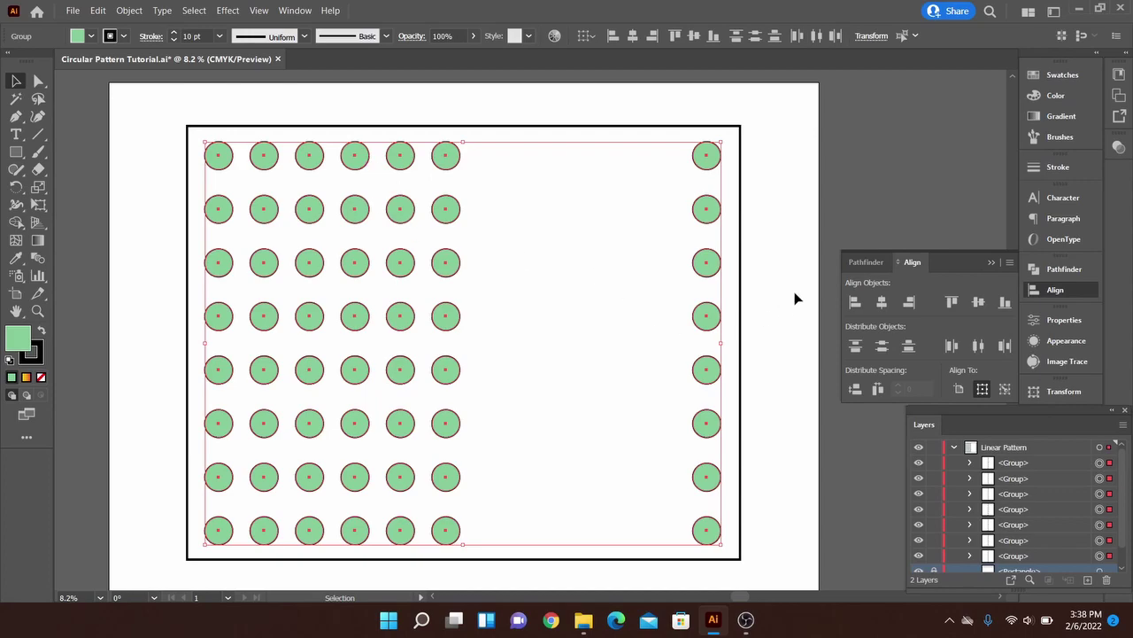
left_click(978, 346)
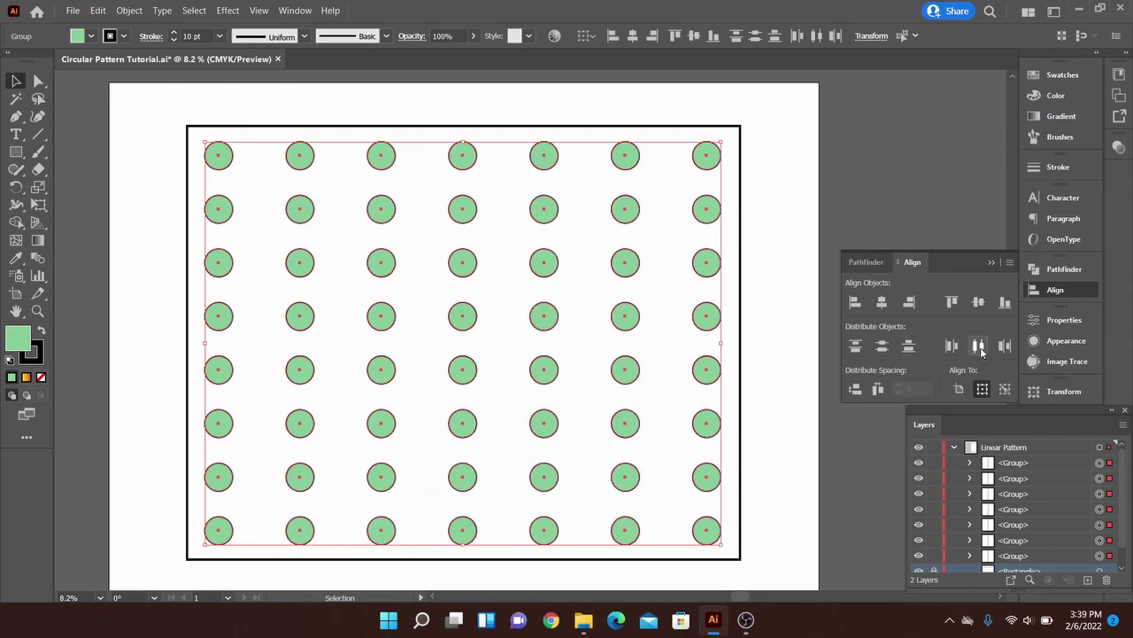